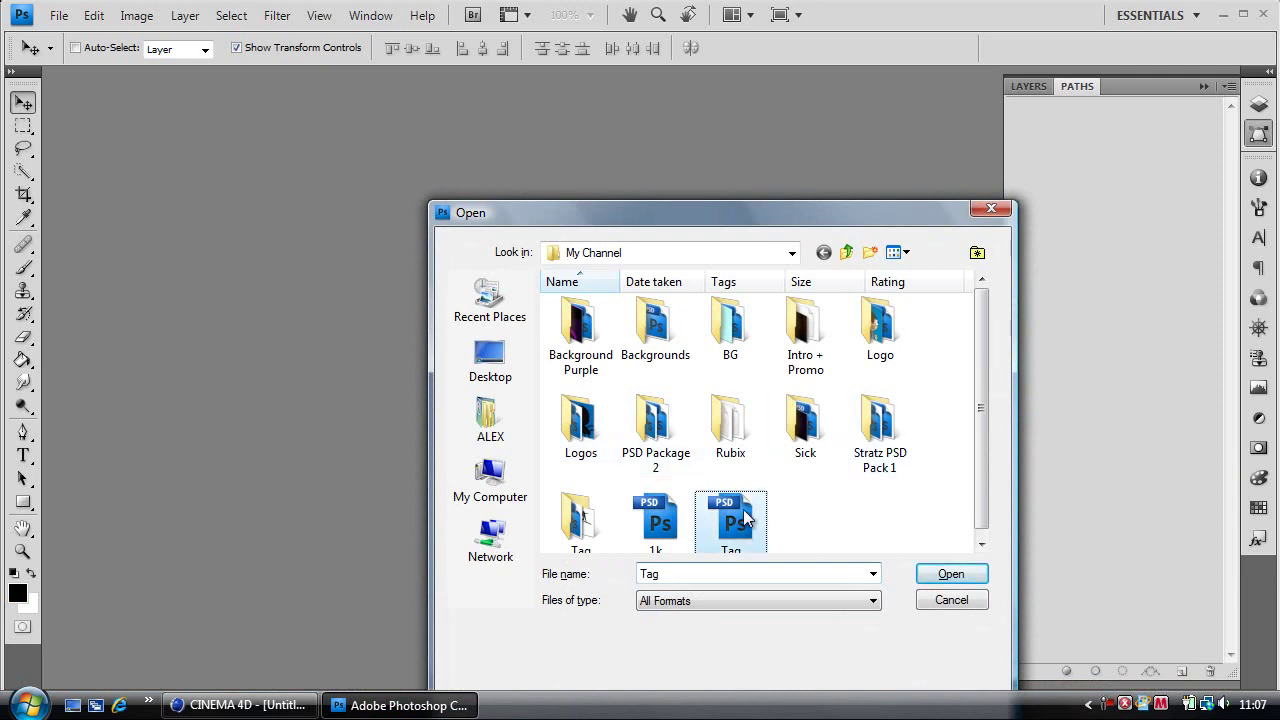
Open Tag.psd with the Robot graffiti artwork and show its Layers panel.
double_click(743, 517)
left_click(1259, 105)
Load the Layer 6 copy 3 selection and make a Work Path from it at 0.5-pixel tolerance.
left_click(1043, 167, "ctrl")
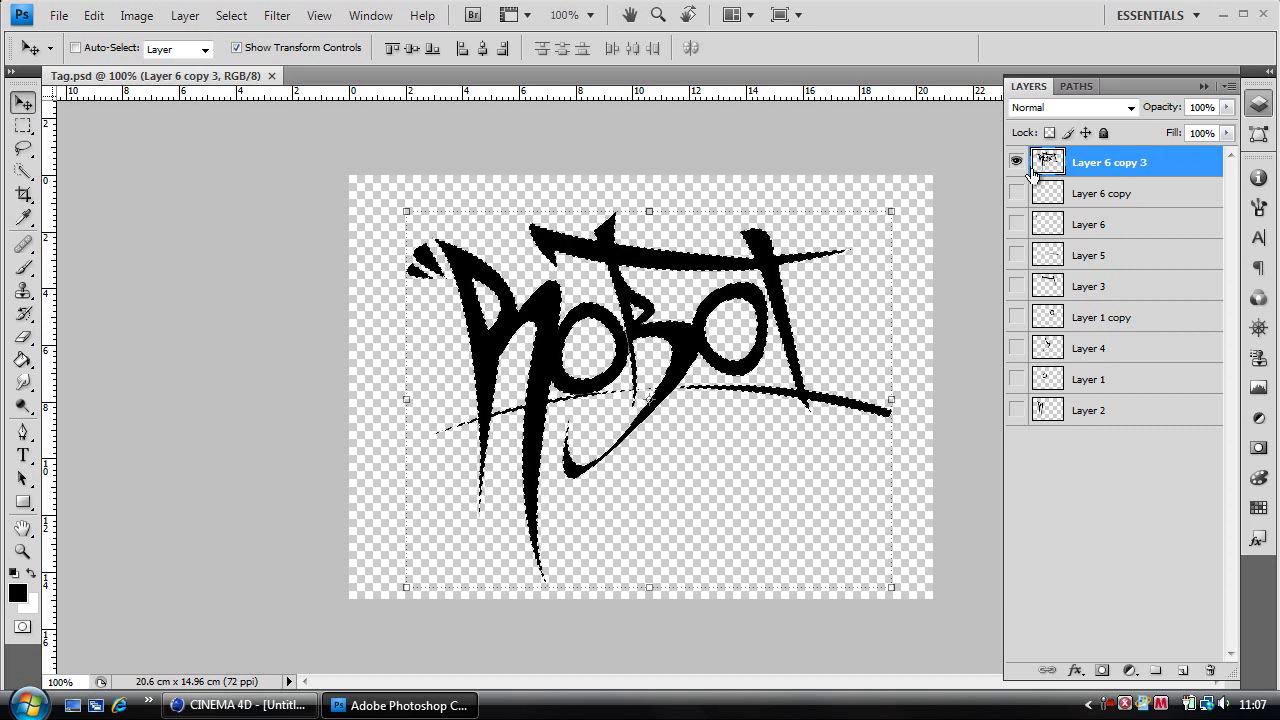
left_click(1016, 163)
left_click(1016, 163)
left_click(1262, 134)
left_click(1229, 89)
left_click(1164, 161)
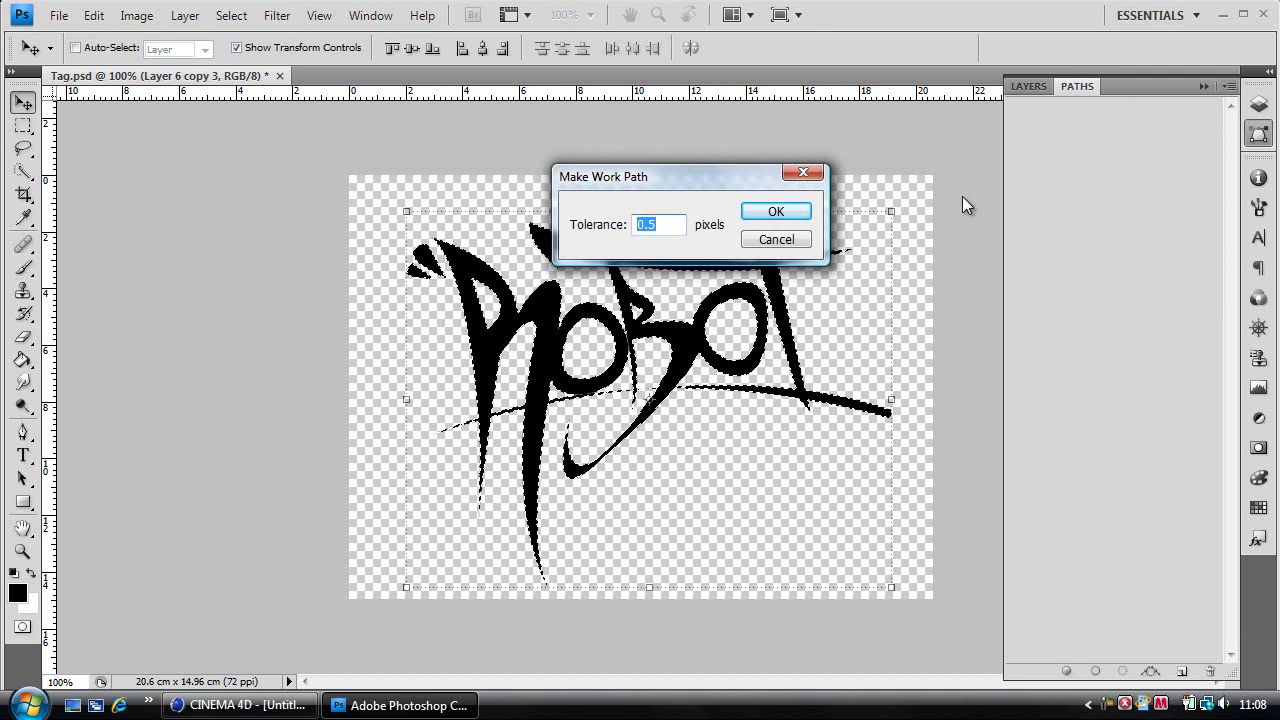
key("Return")
Export the paths to an Illustrator file on the Desktop, renamed from Tag to 'Patsh'.
left_click(57, 15)
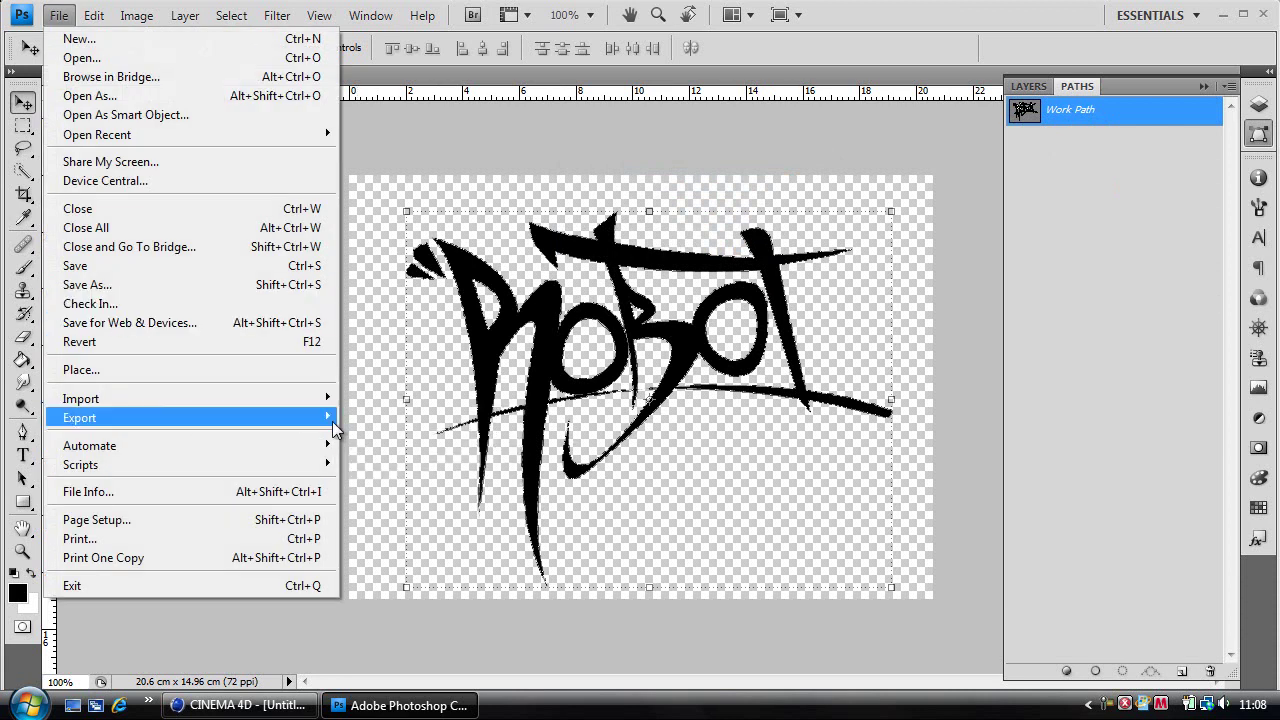
left_click(350, 437)
left_click(560, 237)
left_click(530, 262)
left_click(578, 411)
double_click(578, 411)
type("Patsh")
key("Return")
Back in Cinema 4D, open the exported Paths.ai file.
left_click(270, 708)
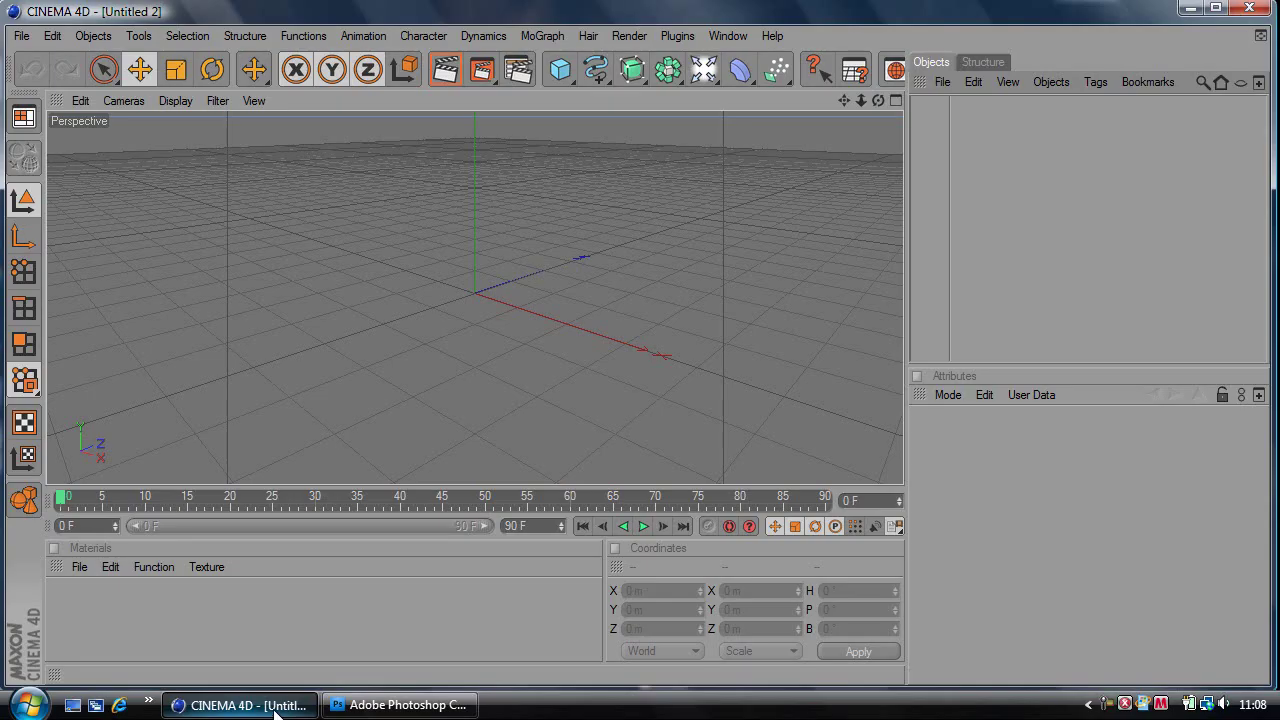
left_click(275, 708)
left_click_drag(274, 325, 179, 241)
left_click(327, 318)
left_click(240, 705)
left_click(21, 35)
left_click(35, 84)
type("pa")
key("Return")
Expand the Paths null, select Path 1 through Path 13, then delete the null.
left_click(917, 104)
left_click(963, 127)
left_click(972, 226, "shift")
left_click(950, 108)
key("Delete")
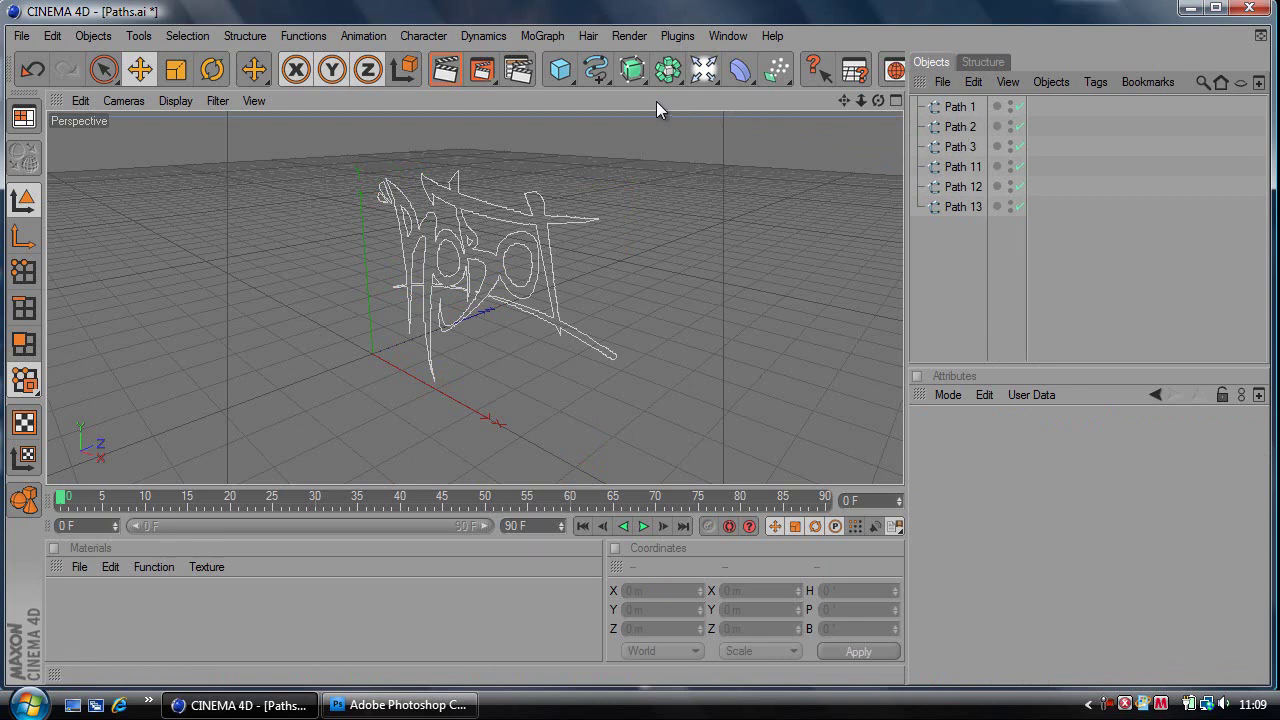
Add Extrude NURBS objects and drop Path 1 and Path 3 into them.
left_click_drag(632, 70, 803, 110)
left_click_drag(632, 70, 805, 90)
left_click_drag(645, 80, 810, 92)
left_click_drag(965, 167, 966, 126)
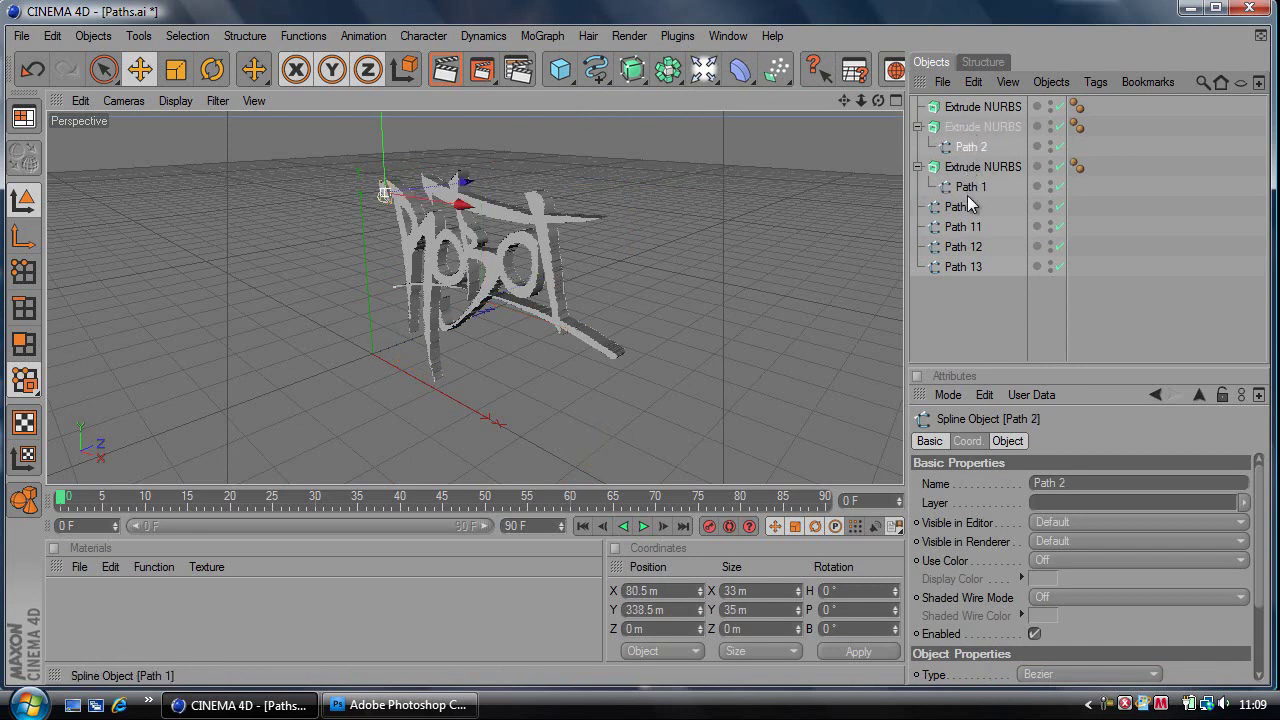
left_click_drag(967, 197, 968, 108)
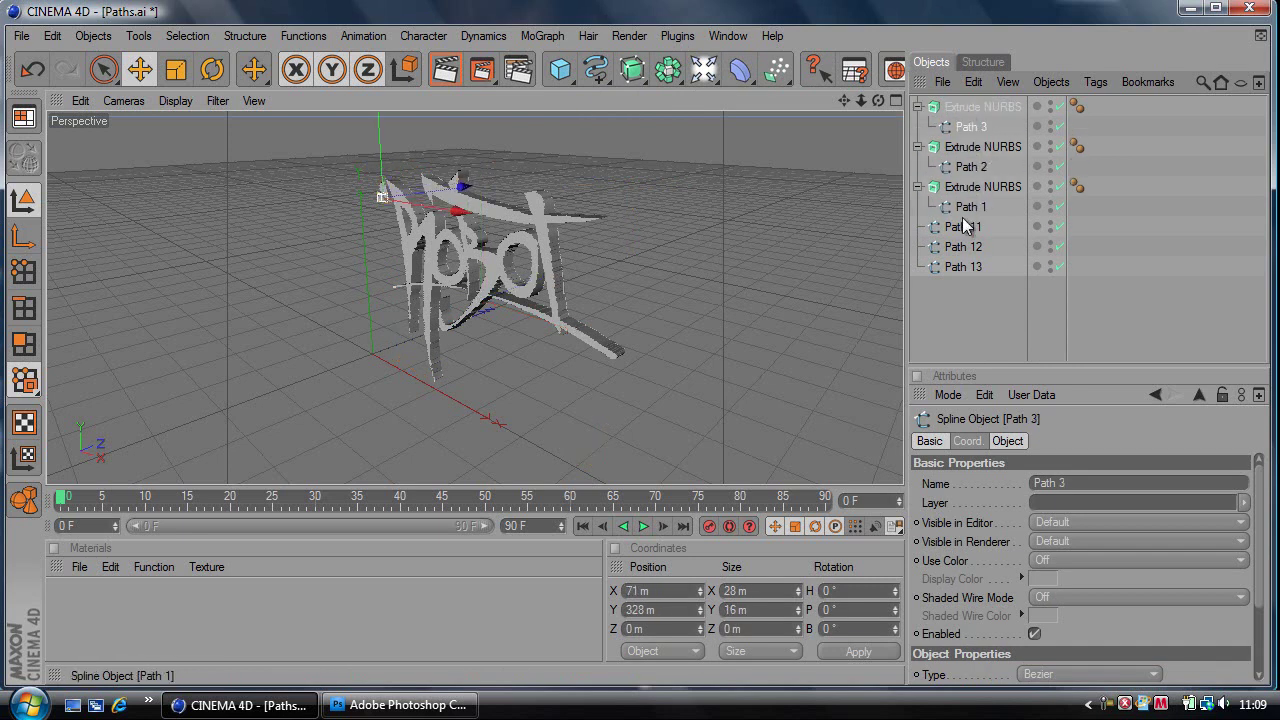
Select Path 2 and tilt it slightly with the Rotate tool.
left_click(967, 148)
left_click(971, 168)
key("r")
left_click_drag(365, 196, 407, 215)
Tilt Path 1 too, then undo the rotations and extrusions.
left_click(969, 206)
left_click_drag(489, 281, 517, 300)
key("ctrl+z")
key("ctrl+z")
key("ctrl+z")
key("ctrl+z")
key("ctrl+z")
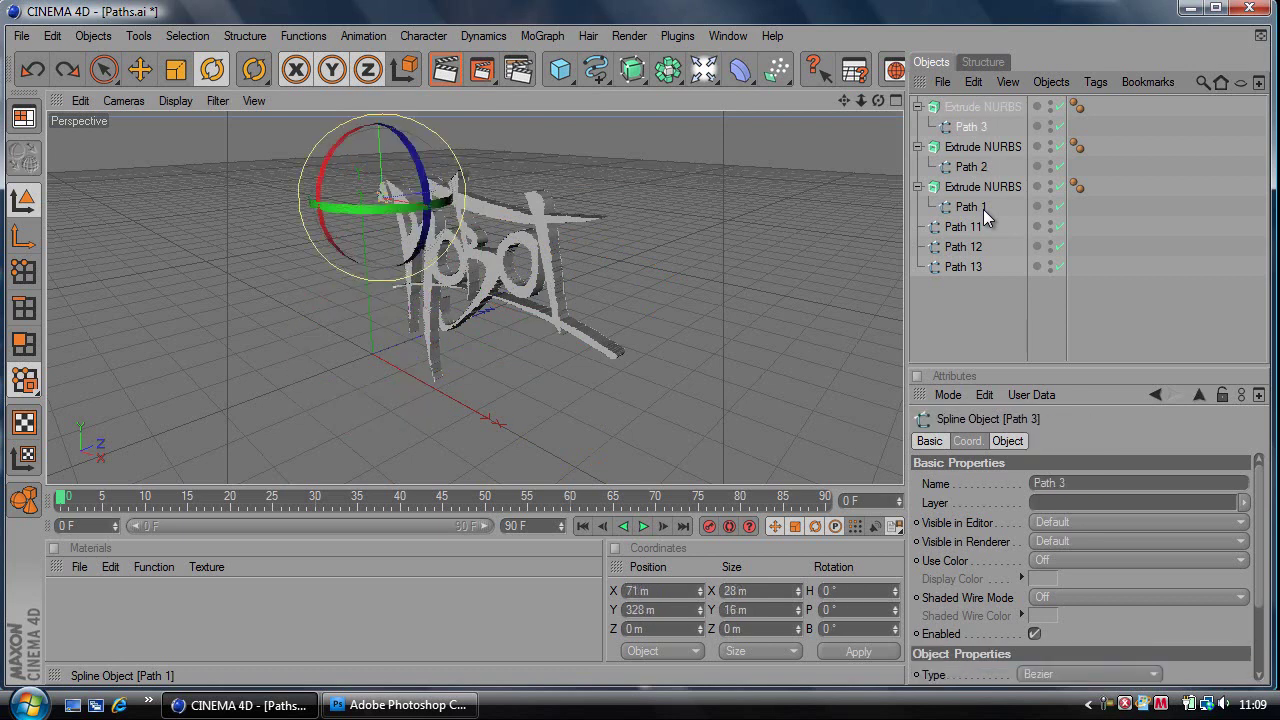
key("ctrl+z")
key("ctrl+z")
key("ctrl+z")
key("ctrl+z")
Select Path 1 through Path 13 and Connect them into a single Path 1 spline.
key("ctrl+z")
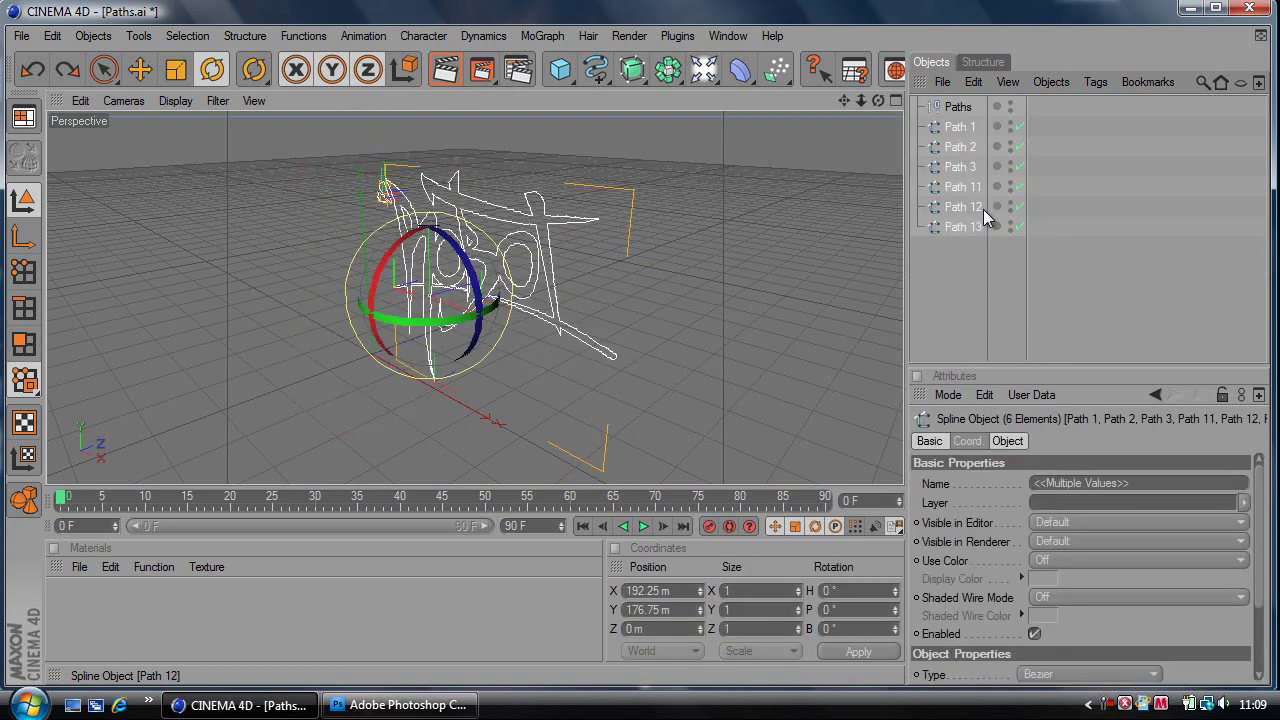
key("ctrl+z")
left_click(962, 130)
left_click(973, 227, "shift")
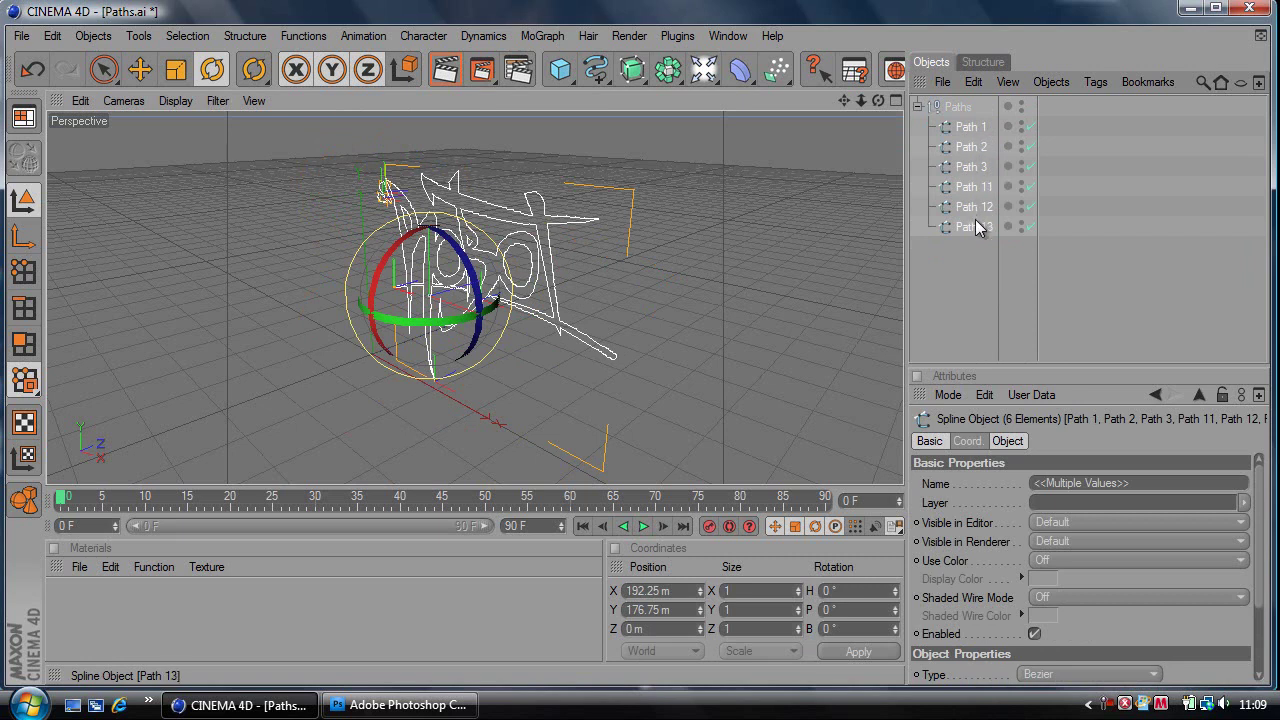
right_click(970, 190)
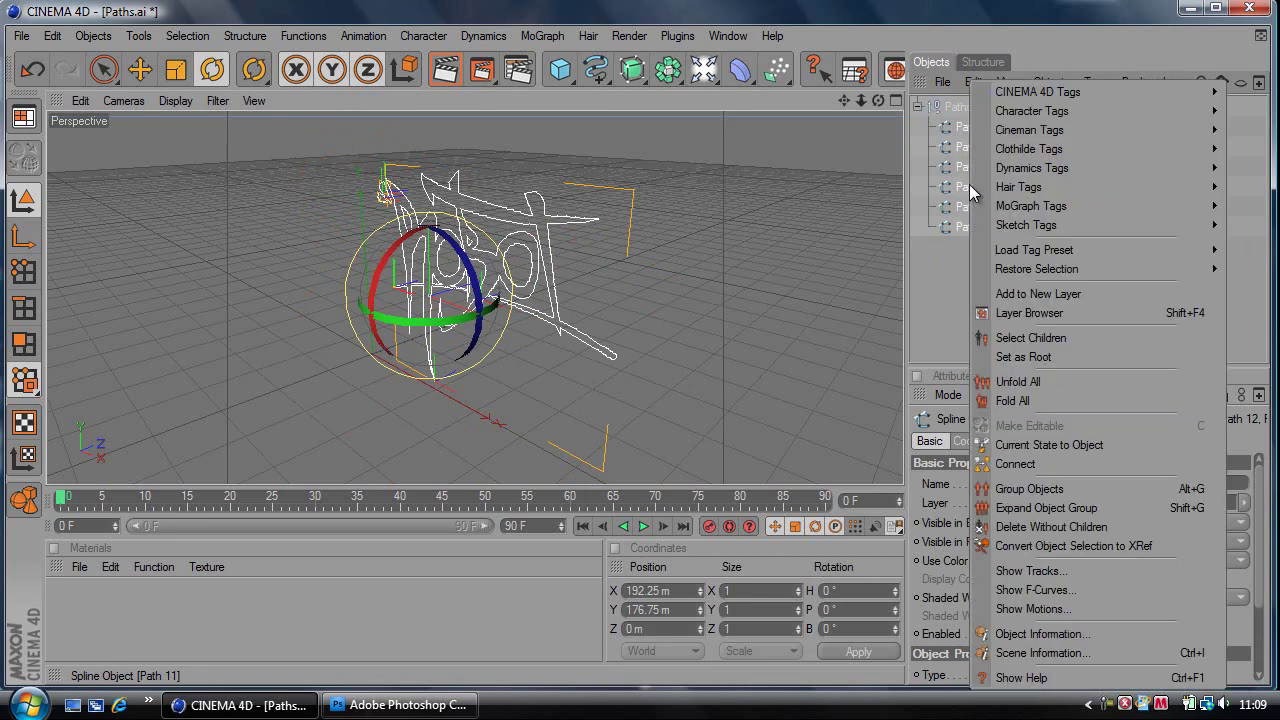
left_click(1024, 465)
left_click(957, 128)
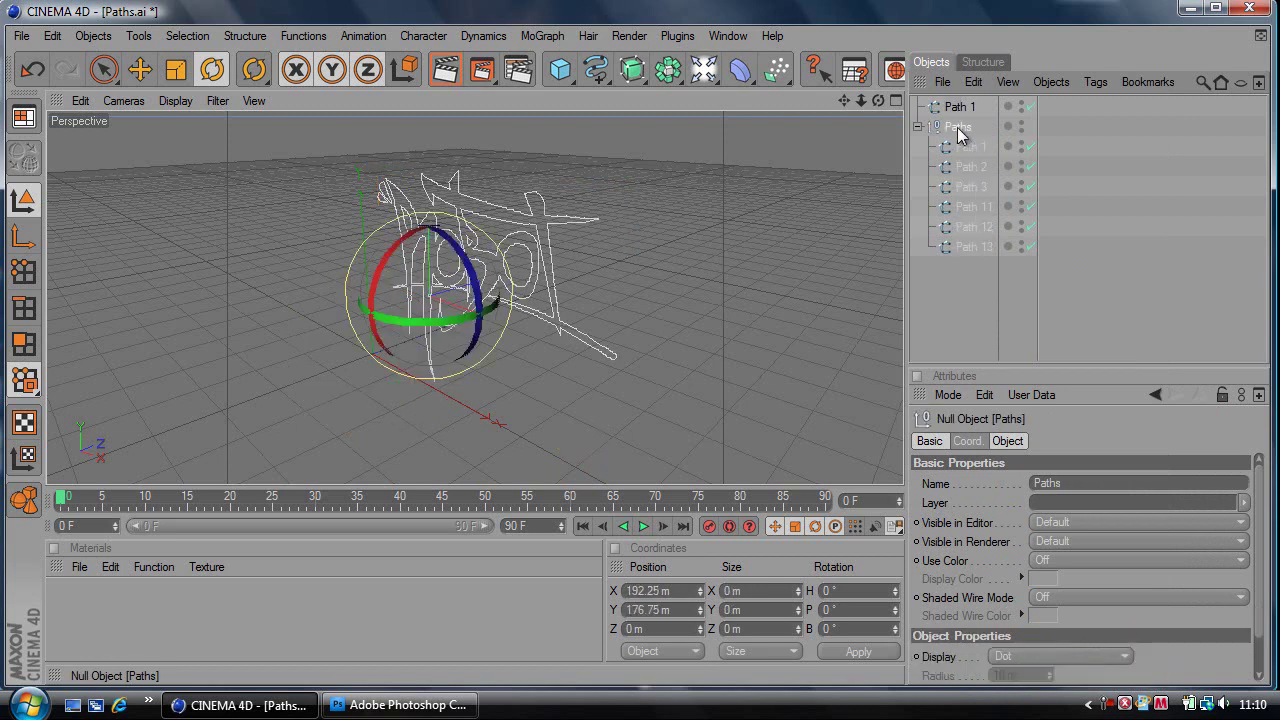
Delete the old Paths null and place the connected Path 1 inside a new Extrude NURBS.
key("Delete")
left_click(957, 107)
left_click_drag(632, 69, 798, 95)
mouse_move(945, 130)
left_mouse_down()
mouse_move(958, 128)
mouse_move(955, 110)
left_mouse_up()
Select Path 1 under the Extrude NURBS and view its coordinate and object settings.
left_click(955, 109)
left_click(964, 127)
left_click(968, 441)
left_click(1008, 441)
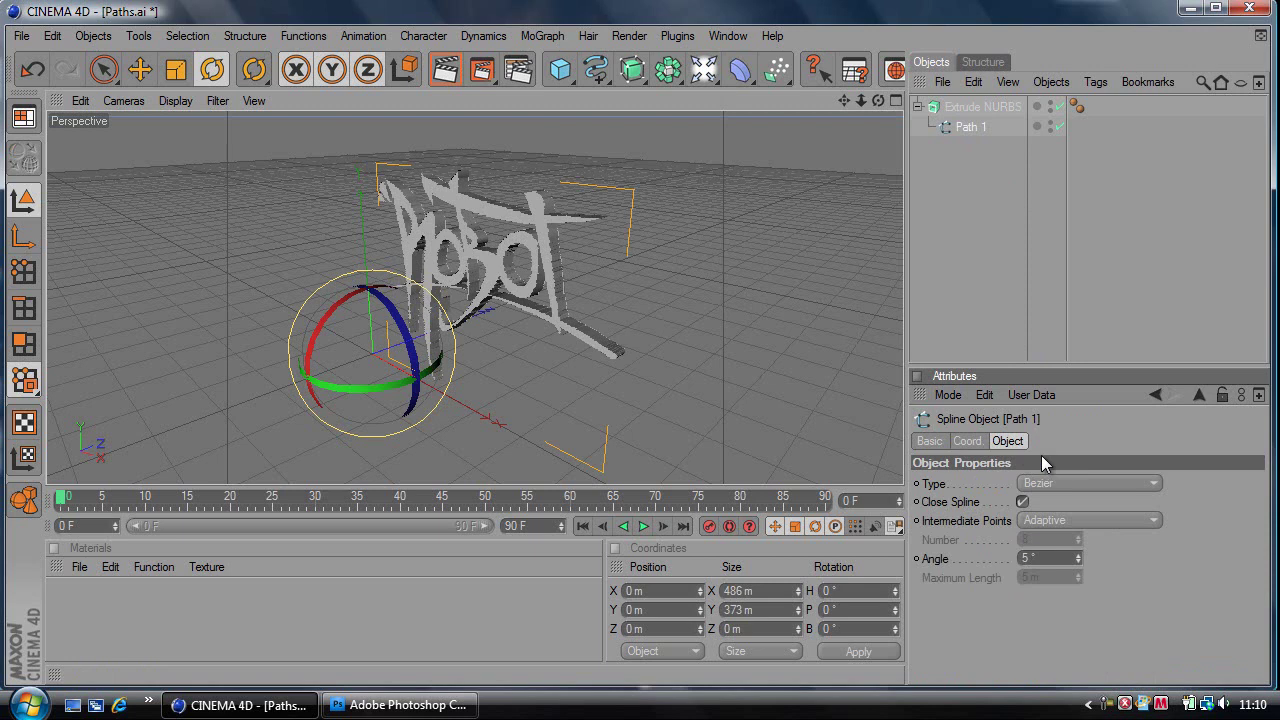
left_click(1022, 501)
scroll(643, 306, "up", 4)
scroll(641, 305, "up", 2)
left_click(1022, 501)
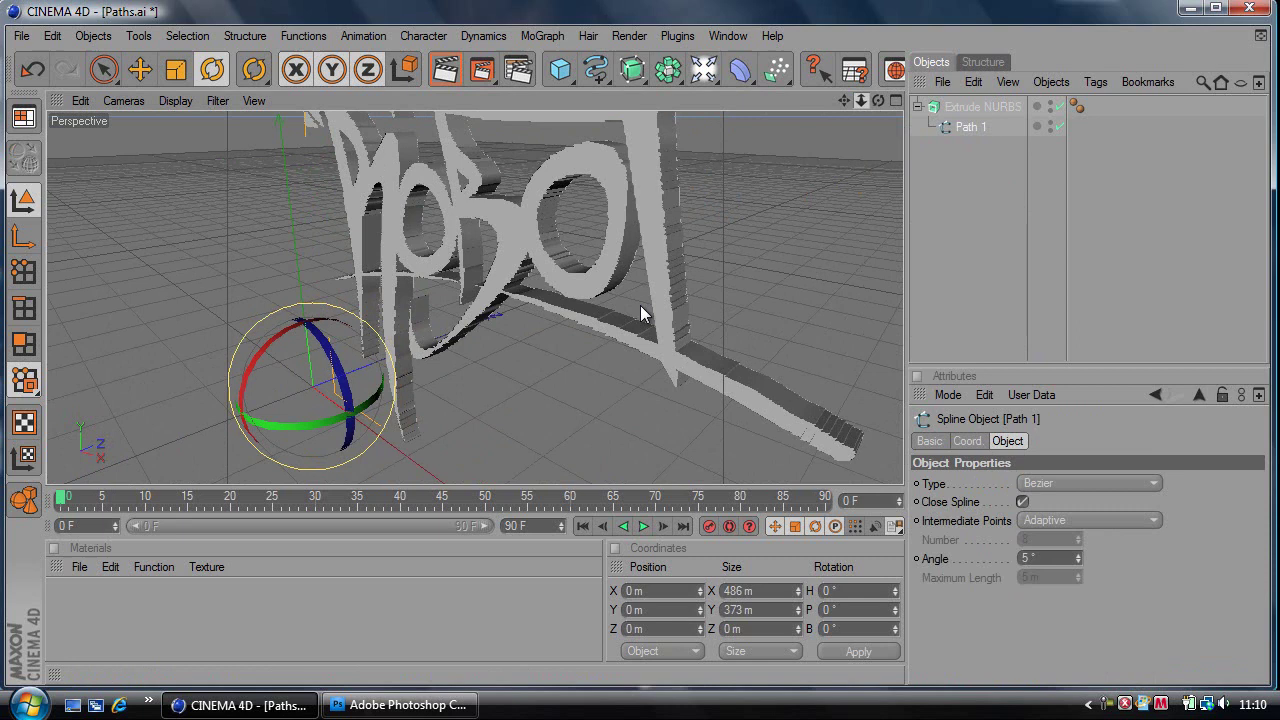